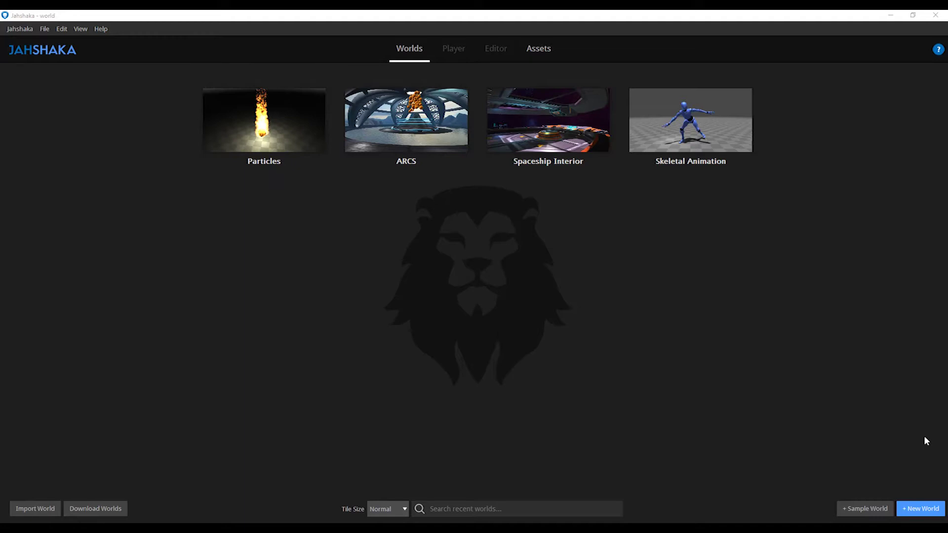
- Create a new world named "world" in the default location
click(917, 509)
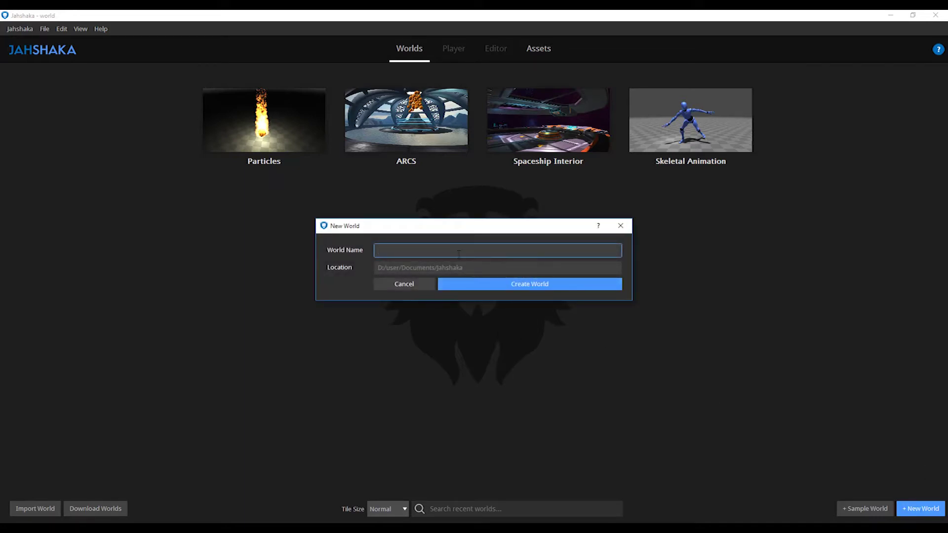
text(world)
click(478, 281)
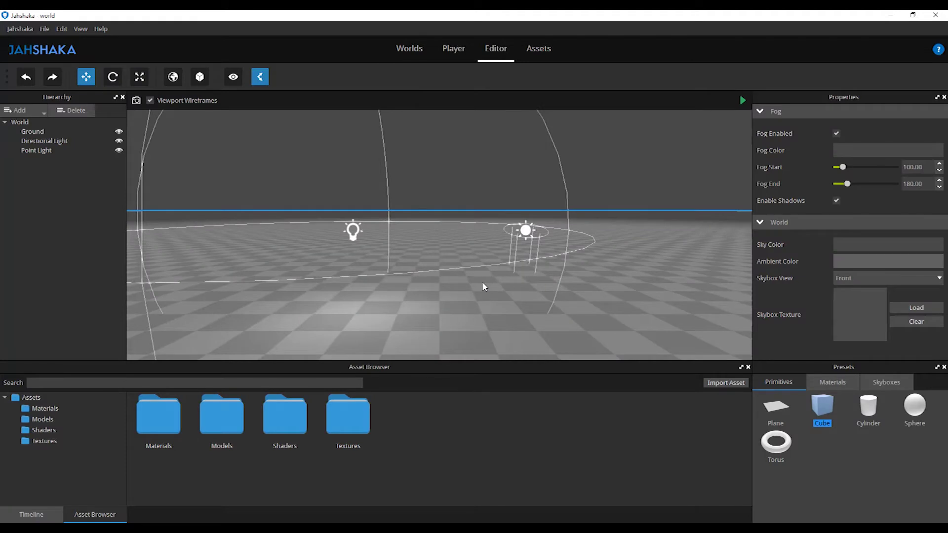
- Examine the new world's ground and lights from different angles, comparing the two camera modes
mouse_move(667, 219)
mouse_down()
mouse_move(375, 213)
mouse_move(760, 210)
mouse_move(684, 220)
mouse_move(673, 210)
mouse_up()
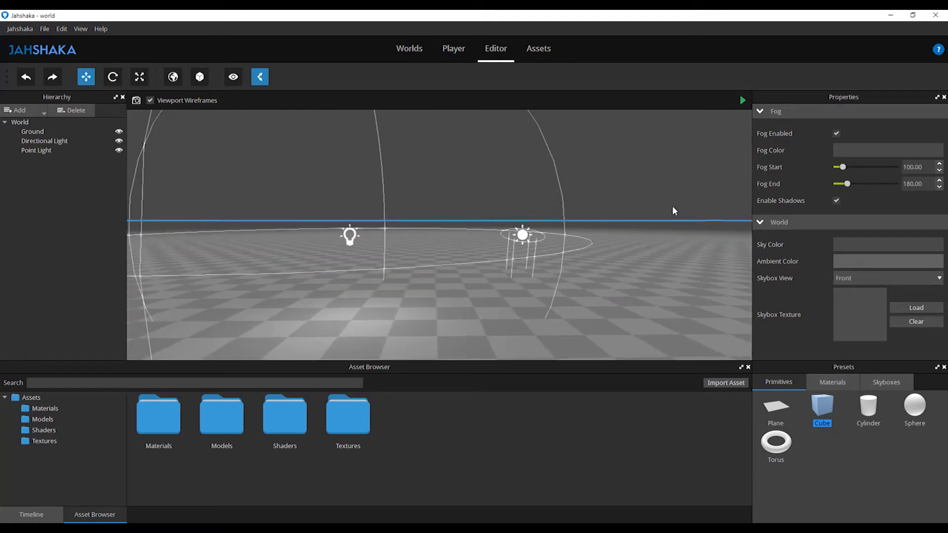
click(239, 76)
mouse_move(556, 180)
mouse_down()
mouse_move(381, 182)
mouse_move(604, 171)
mouse_move(559, 180)
mouse_up()
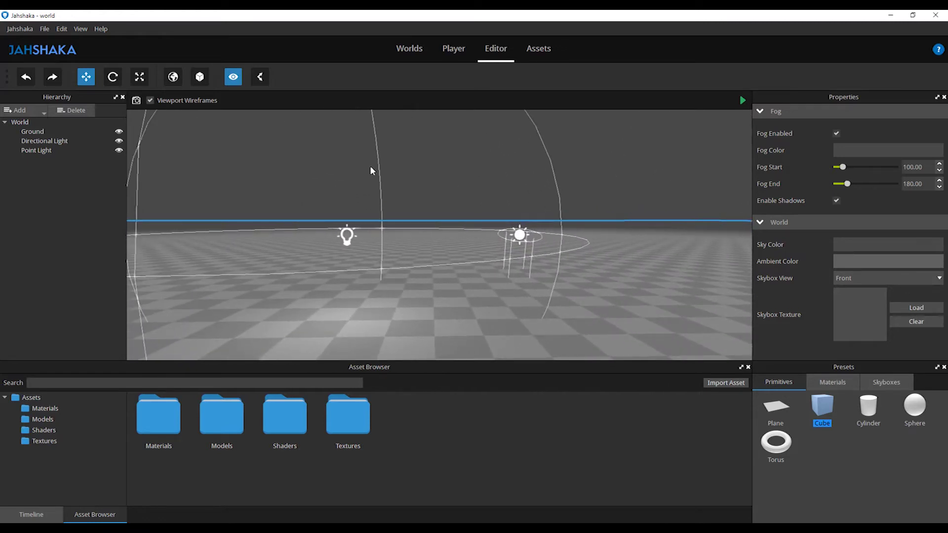
click(260, 77)
mouse_move(616, 241)
mouse_down()
mouse_move(298, 239)
mouse_move(616, 240)
mouse_up()
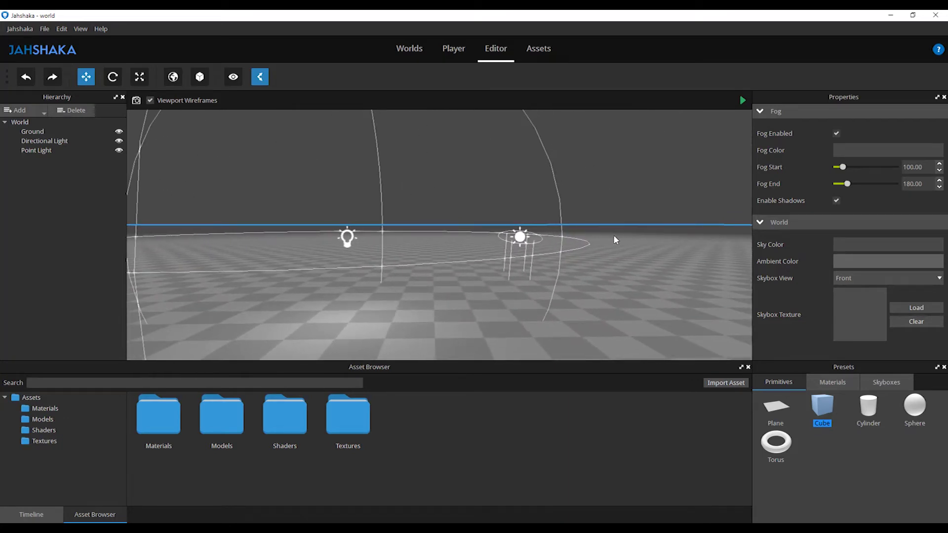
drag(649, 227, 833, 218)
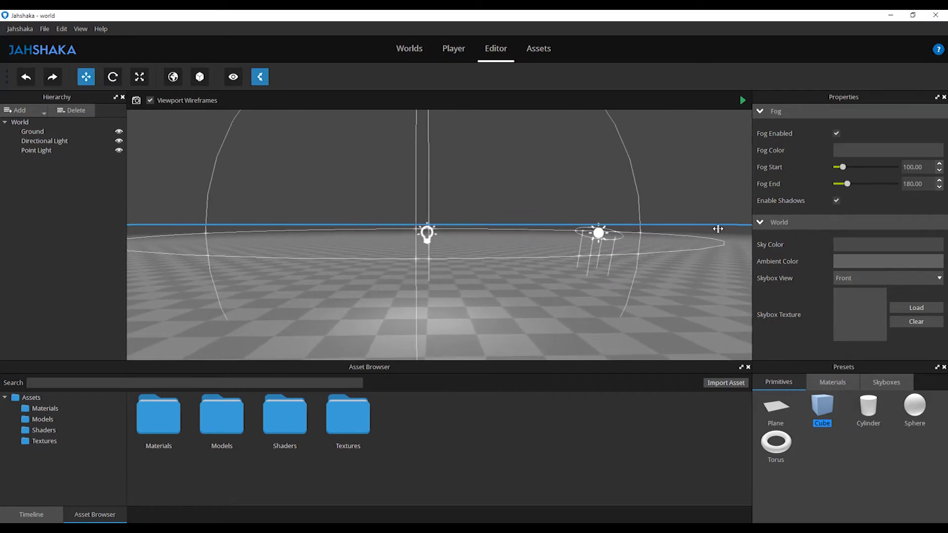
click(482, 313)
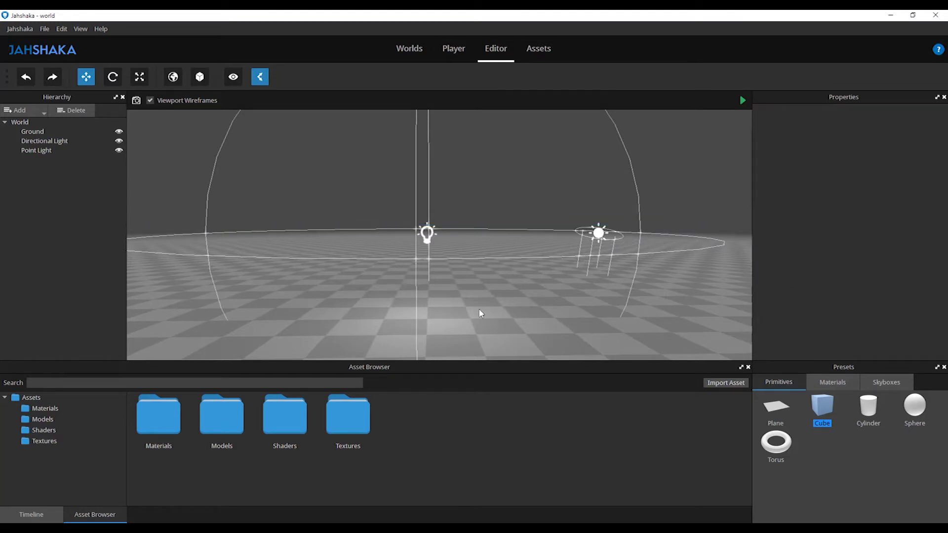
drag(537, 290, 403, 271)
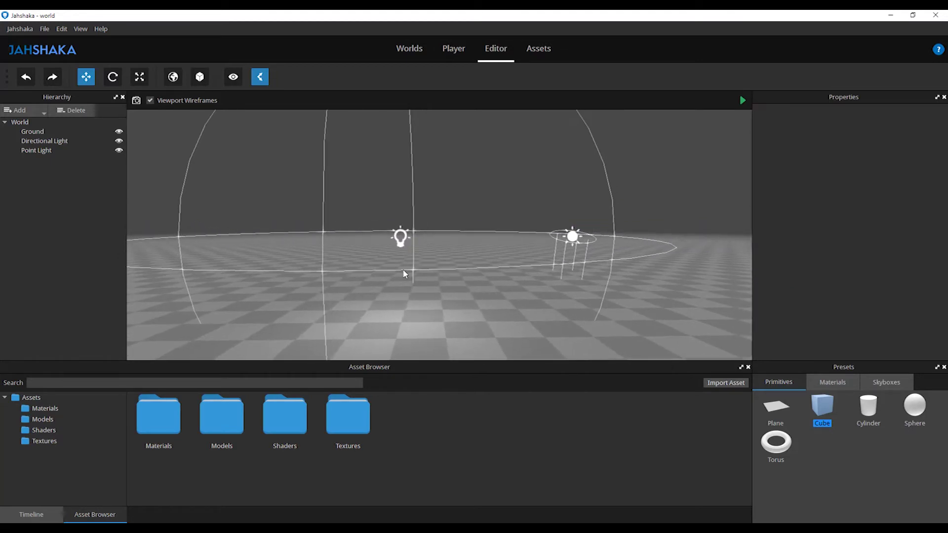
- Hide the viewport wireframes and add a cube primitive to the scene
click(150, 101)
drag(461, 203, 483, 265)
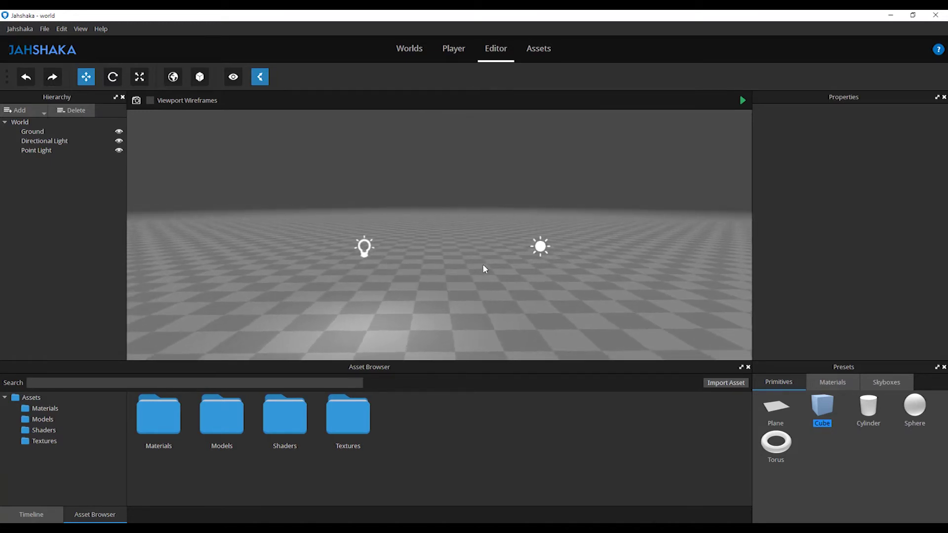
double_click(823, 408)
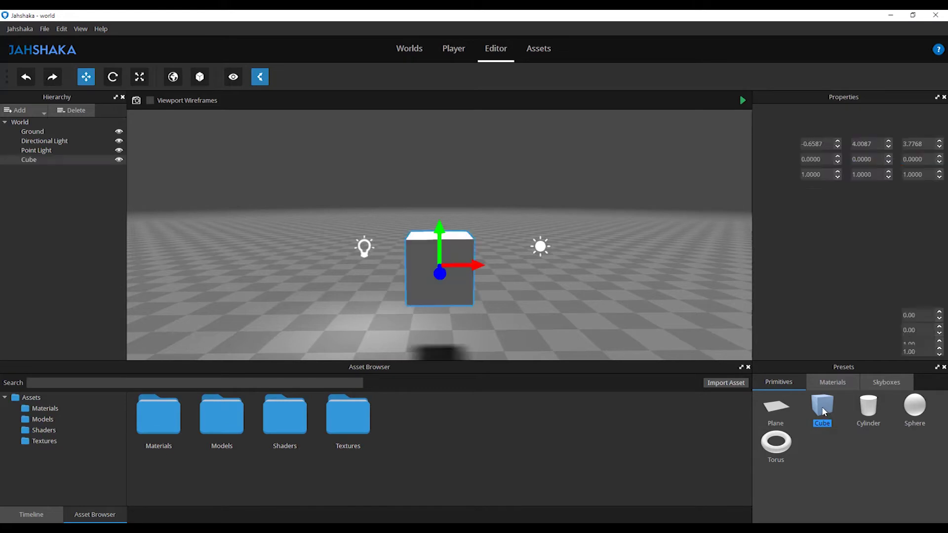
- Move the cube down and farther back on the ground, to about X -1.99, Y 1.24, Z -4.49
drag(439, 275, 437, 255)
drag(528, 283, 459, 286)
drag(485, 246, 526, 222)
drag(473, 178, 484, 230)
right_drag(411, 278, 525, 139)
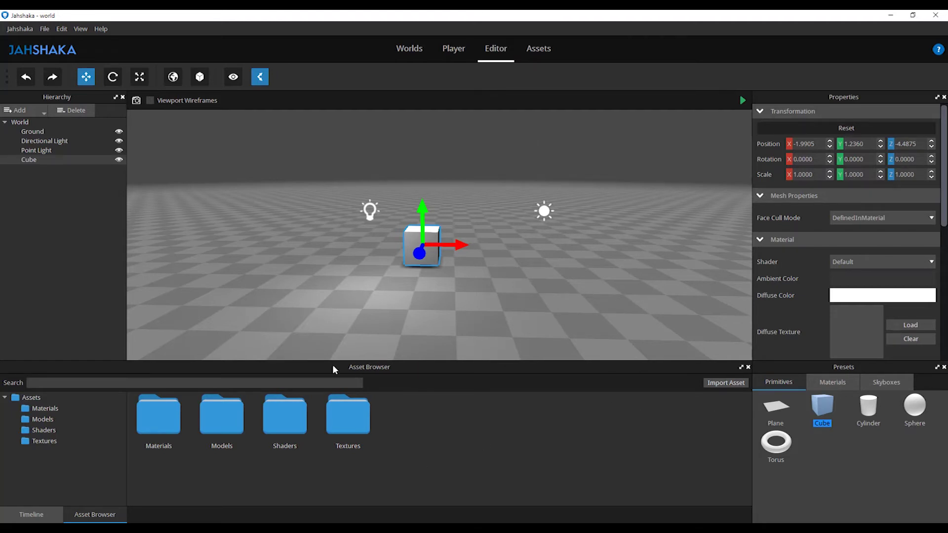
- Import the curve seat model from the CURVED_SEAT folder in Packaged Assets into the project's Models folder
double_click(223, 419)
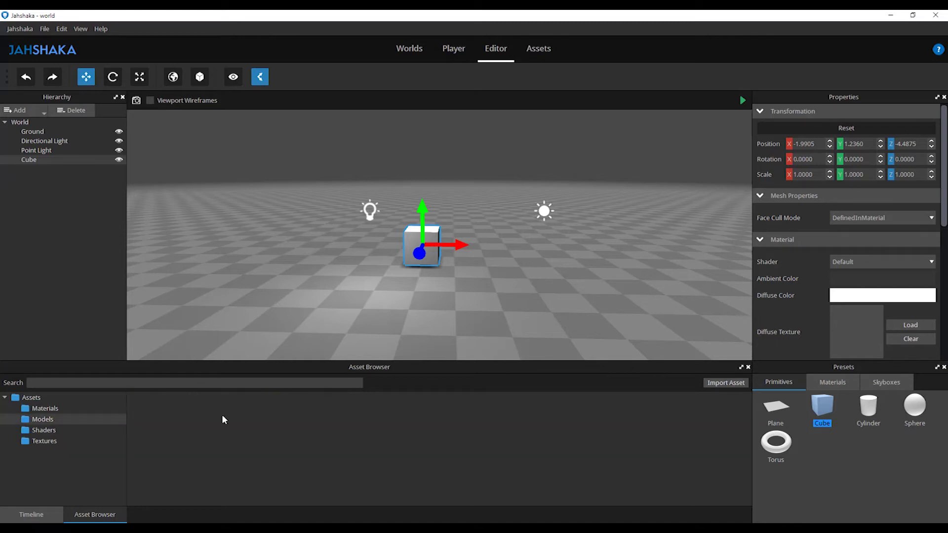
click(718, 383)
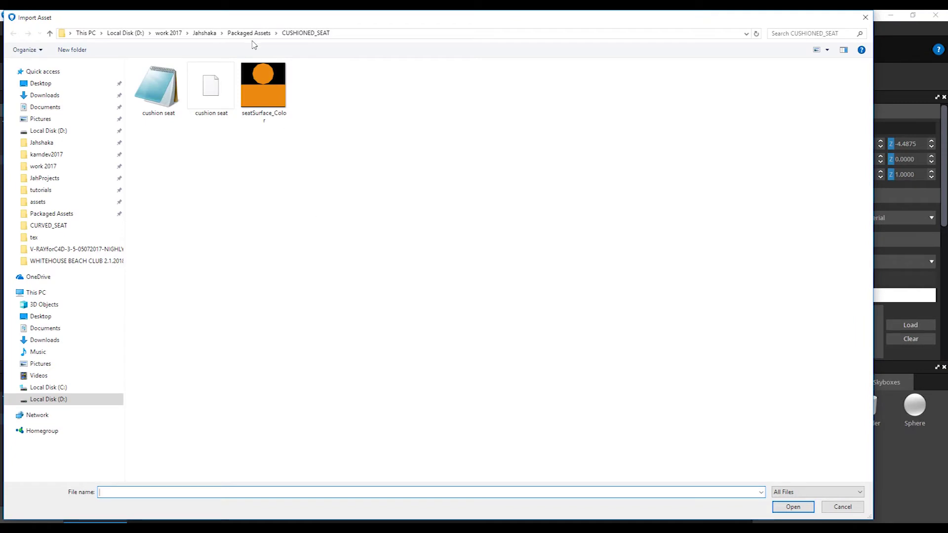
click(249, 34)
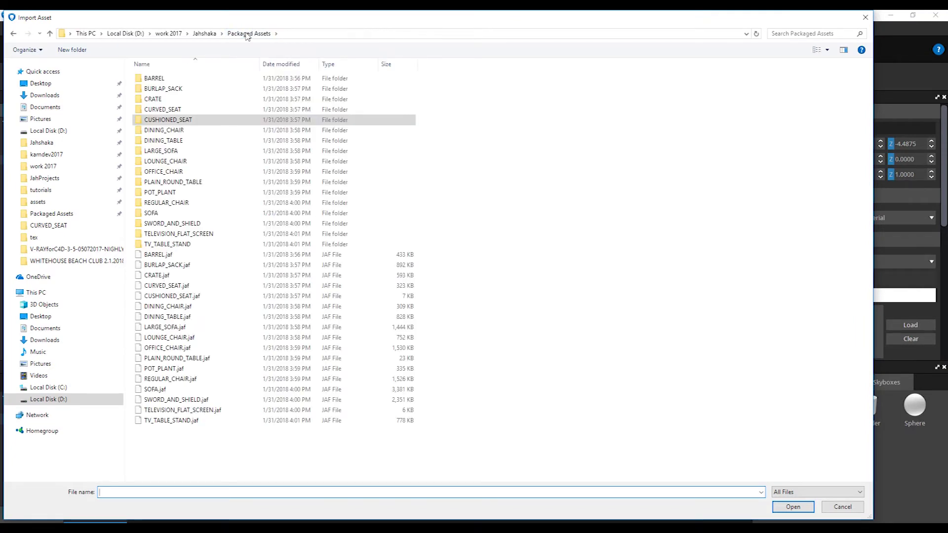
double_click(169, 110)
click(220, 85)
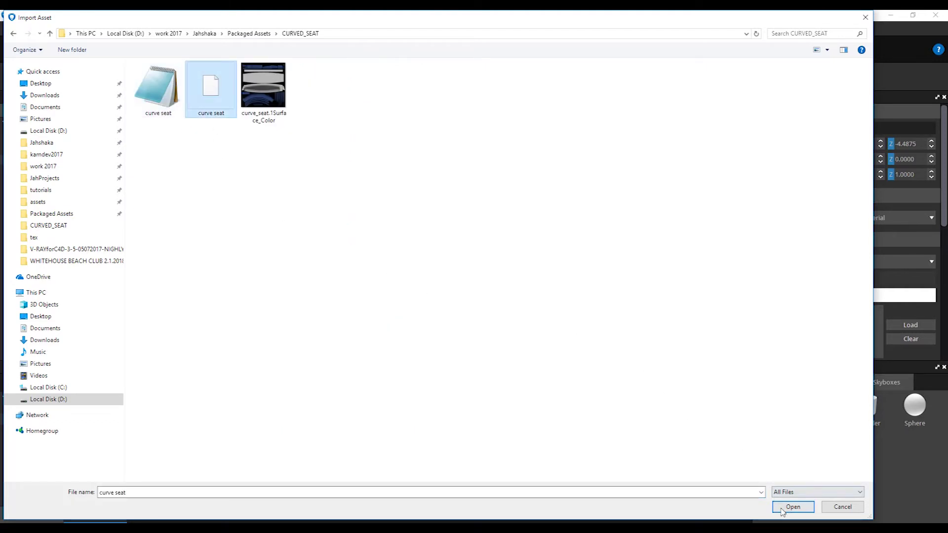
click(790, 507)
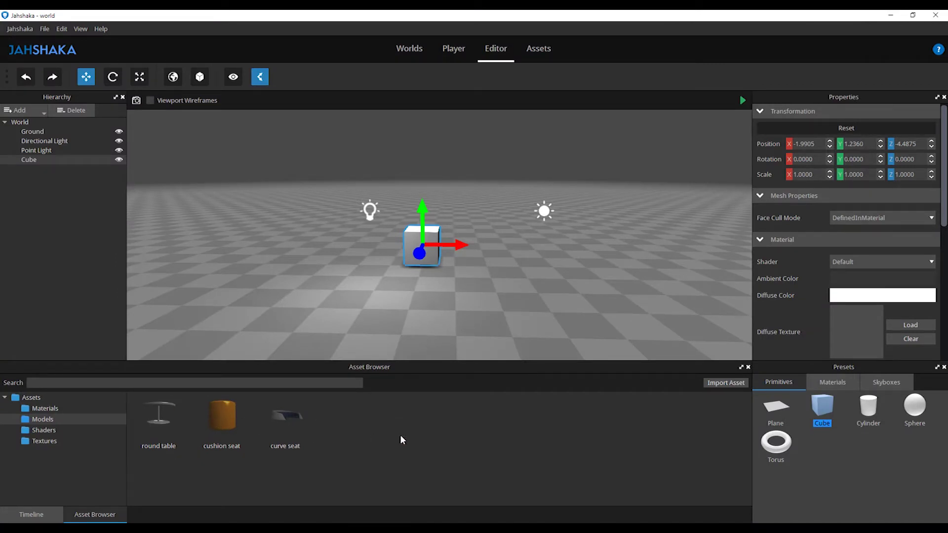
- Place the curve seat model in the scene and reset its transformation so it sits at the origin
drag(288, 425, 453, 262)
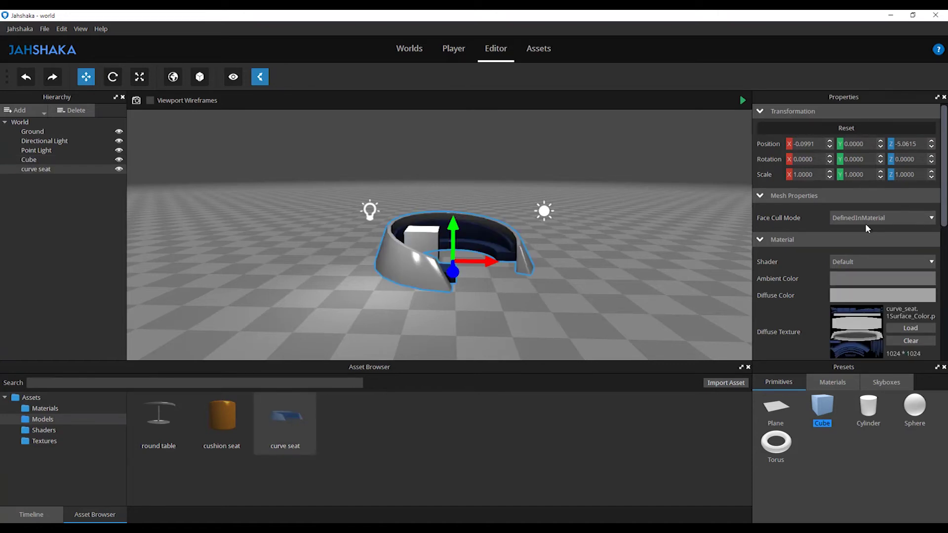
click(846, 128)
scroll(617, 242, up, 3)
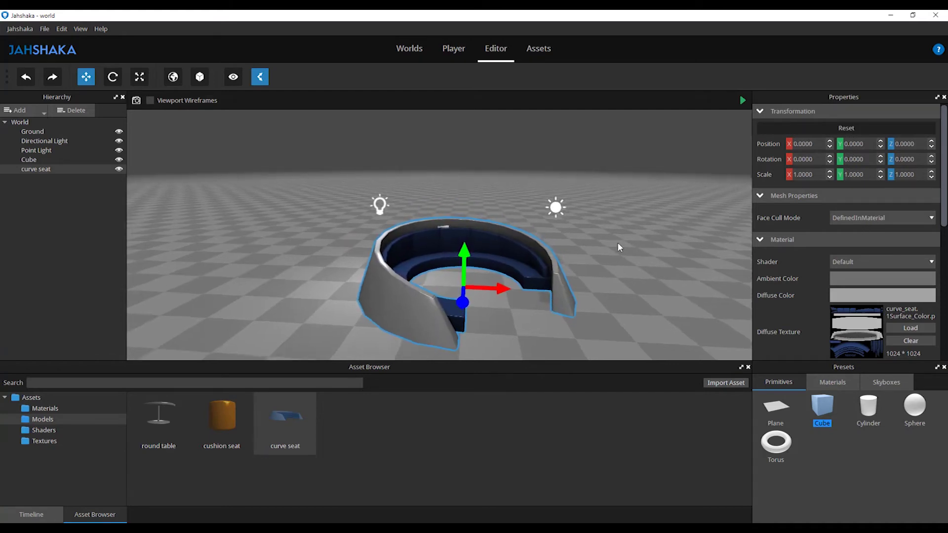
- Place a cushion seat outside the curve seat at about X 5.84, Z 1.73, and a round table inside it at about X 1.27, Z -0.85
click(218, 419)
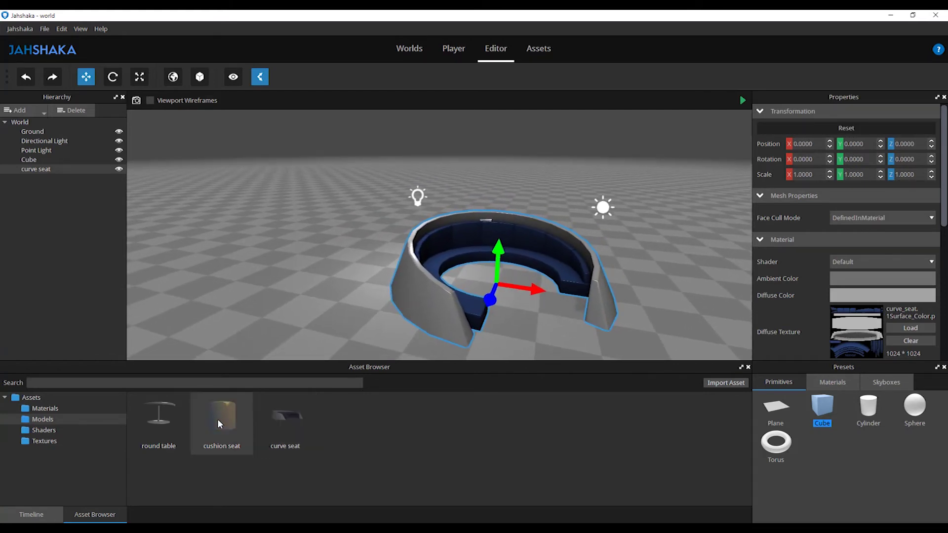
drag(222, 420, 678, 321)
scroll(197, 284, down, 3)
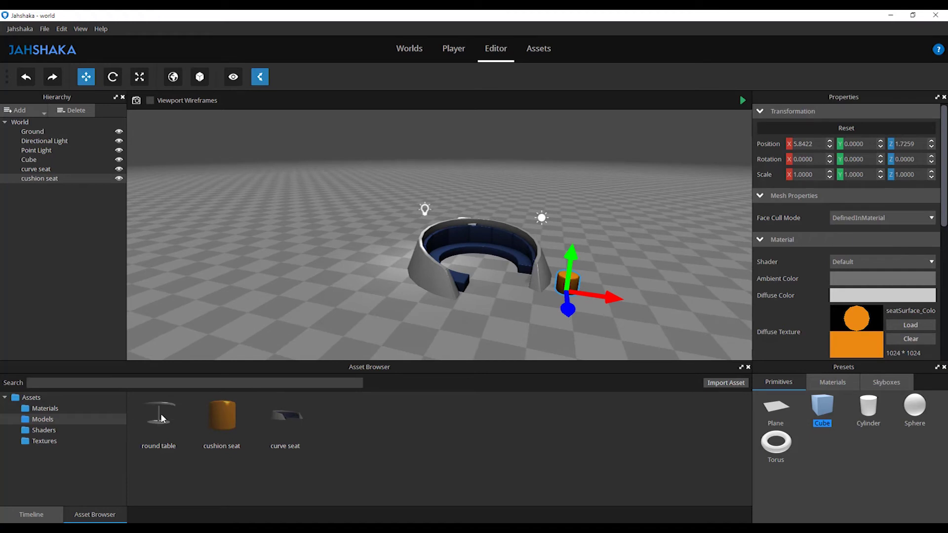
drag(162, 418, 498, 271)
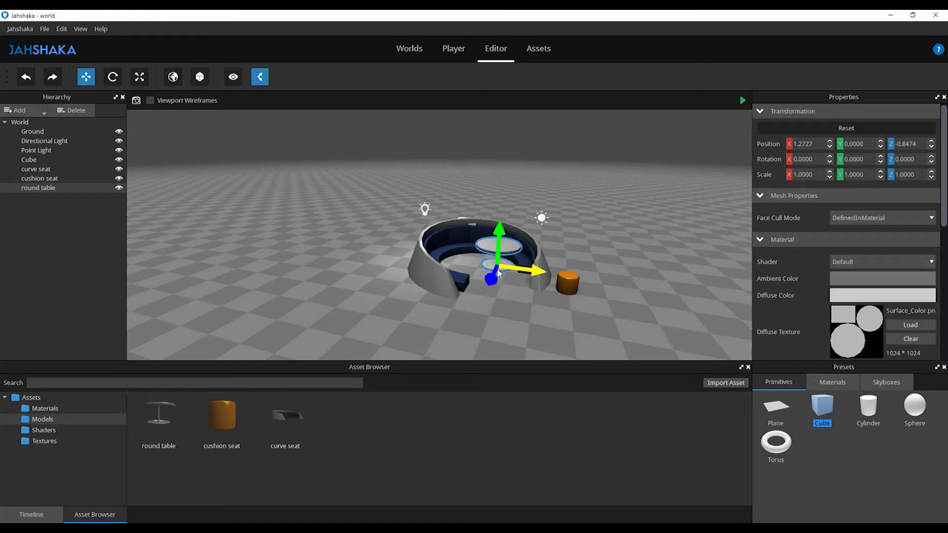
- Duplicate the cushion seat and move the copy in front of the curve seat, to about X 1.19, Z 7.96
click(562, 282)
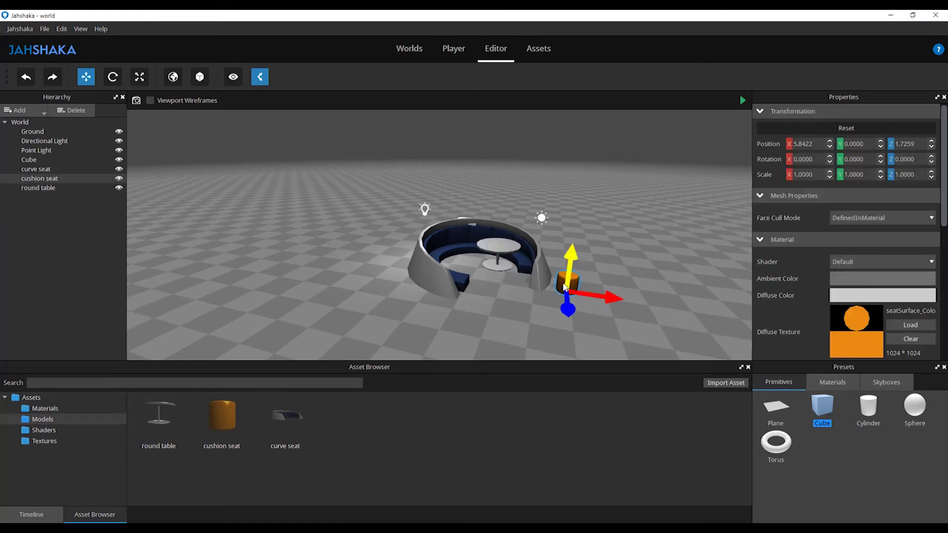
right_click(62, 178)
click(90, 205)
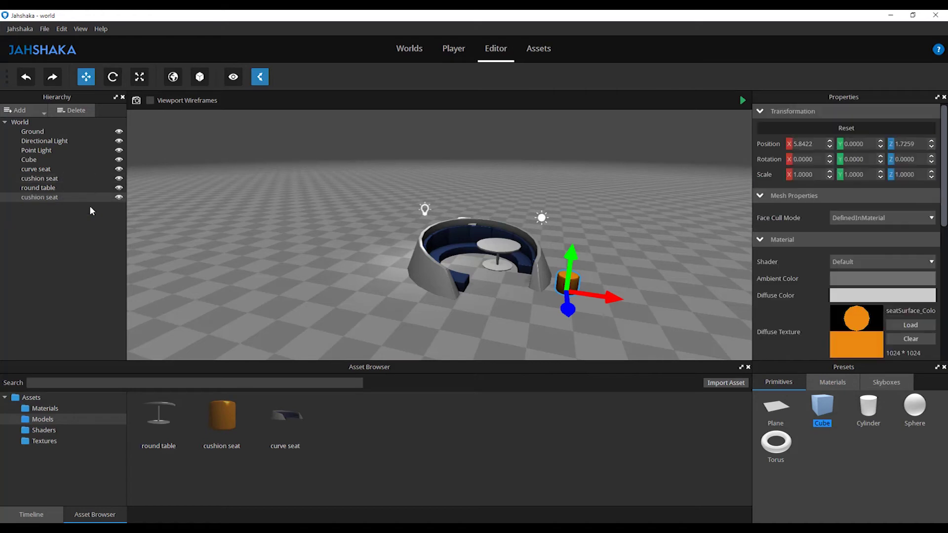
drag(597, 293, 452, 352)
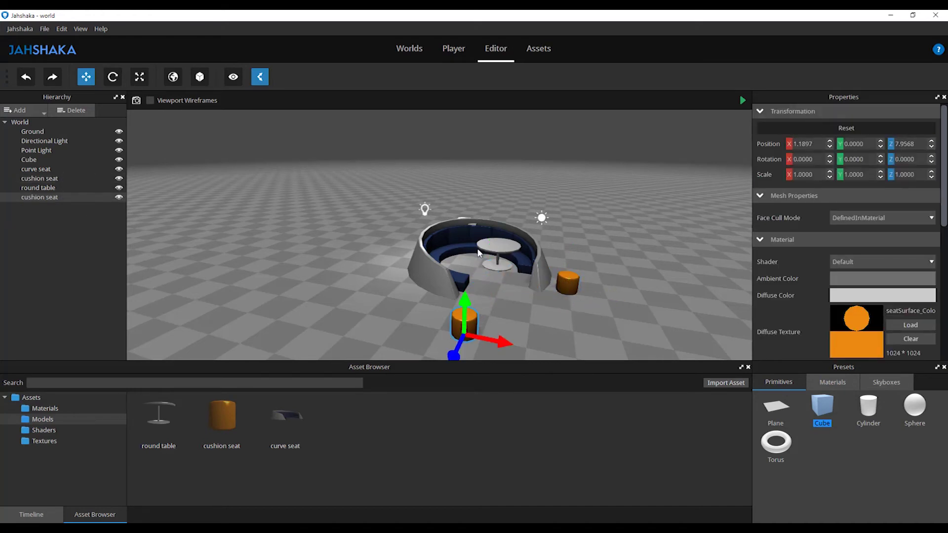
mouse_move(478, 253)
right_down()
mouse_move(415, 198)
mouse_move(536, 277)
mouse_move(473, 270)
right_up()
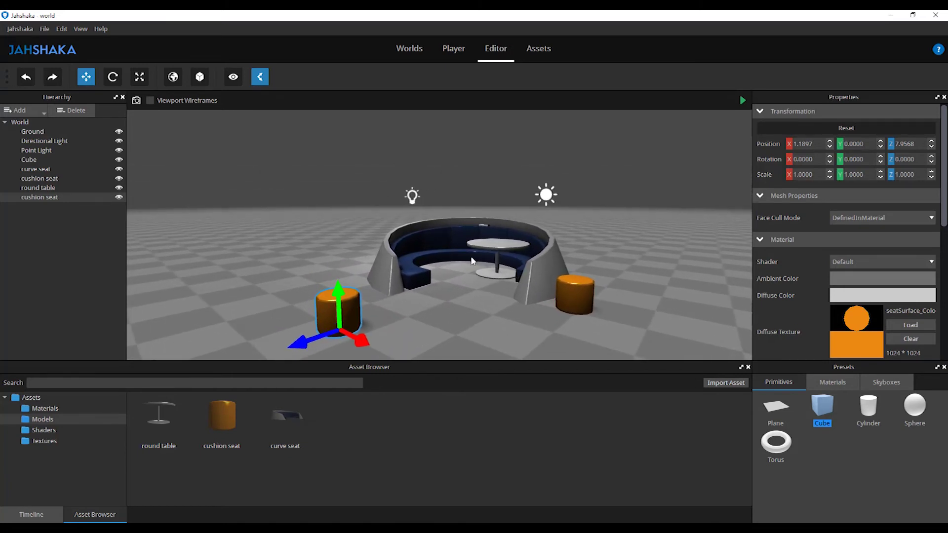
- Delete the cube from the scene
click(42, 158)
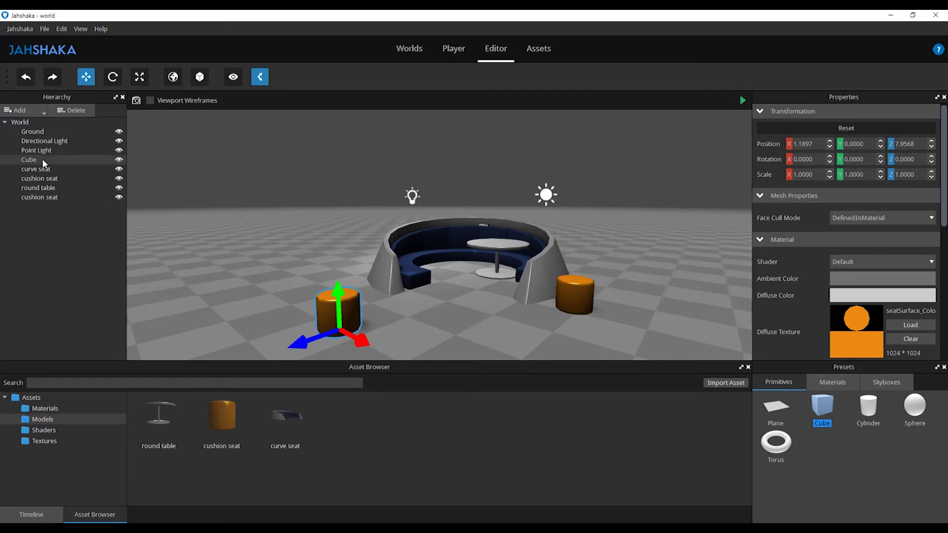
right_click(42, 159)
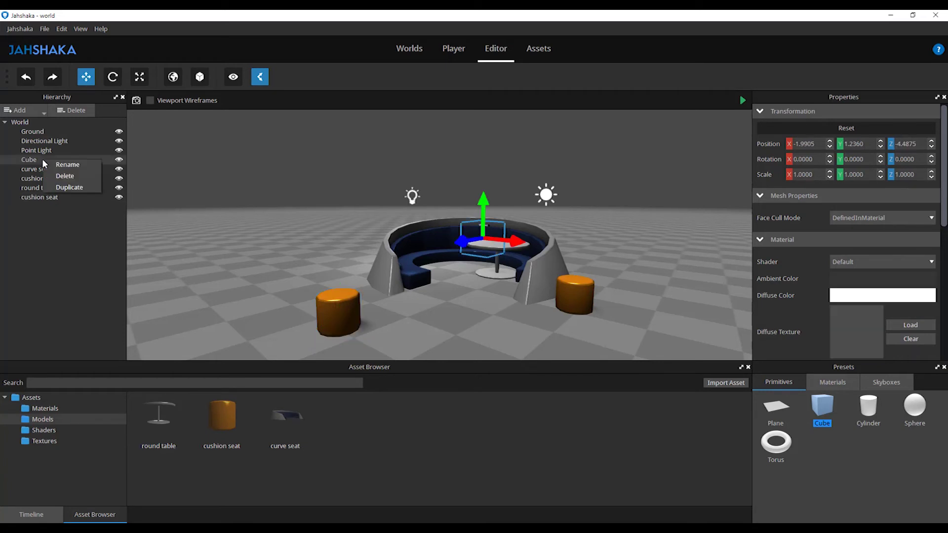
click(89, 173)
- Place a spot light high above the seating at about X 1.14, Z 0.99, with the viewport wireframes shown
right_drag(356, 227, 424, 229)
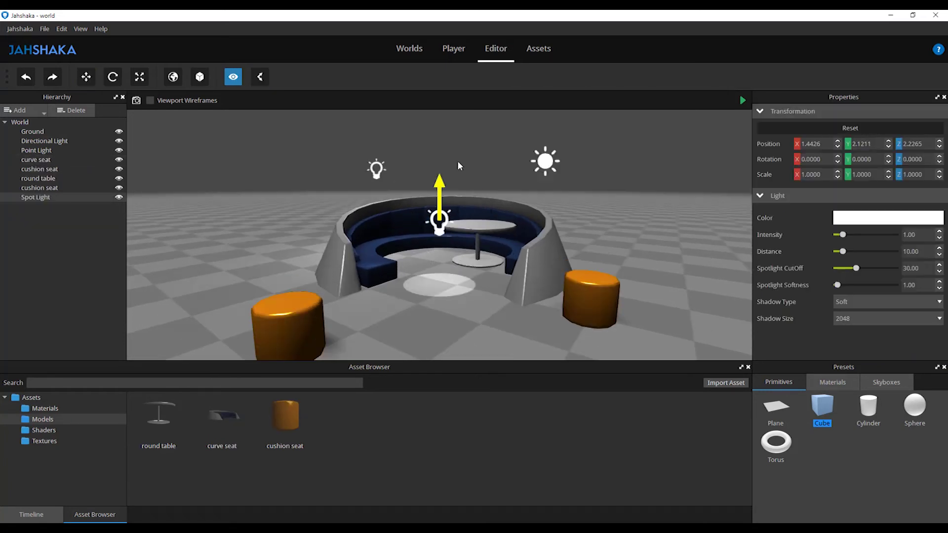
drag(457, 161, 471, 89)
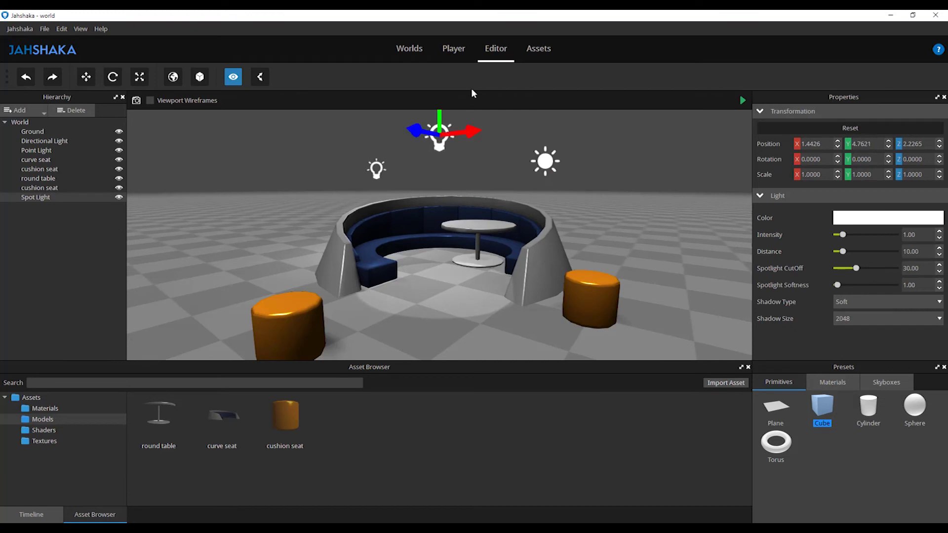
click(150, 101)
drag(424, 134, 482, 155)
right_drag(430, 249, 436, 249)
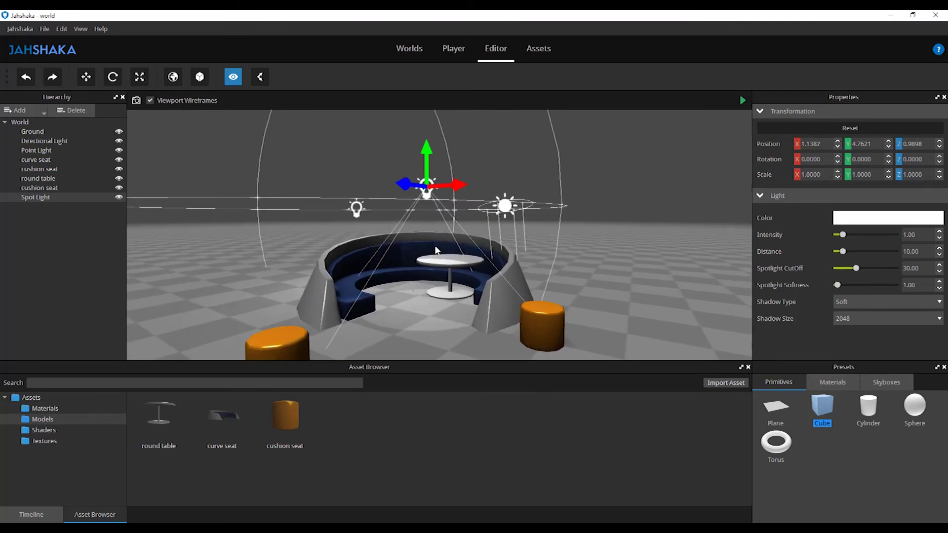
drag(435, 172, 434, 124)
- Rotate the directional light to about X 55.19, Y -5.39, Z 19.51 and set its intensity to 1.61
click(507, 205)
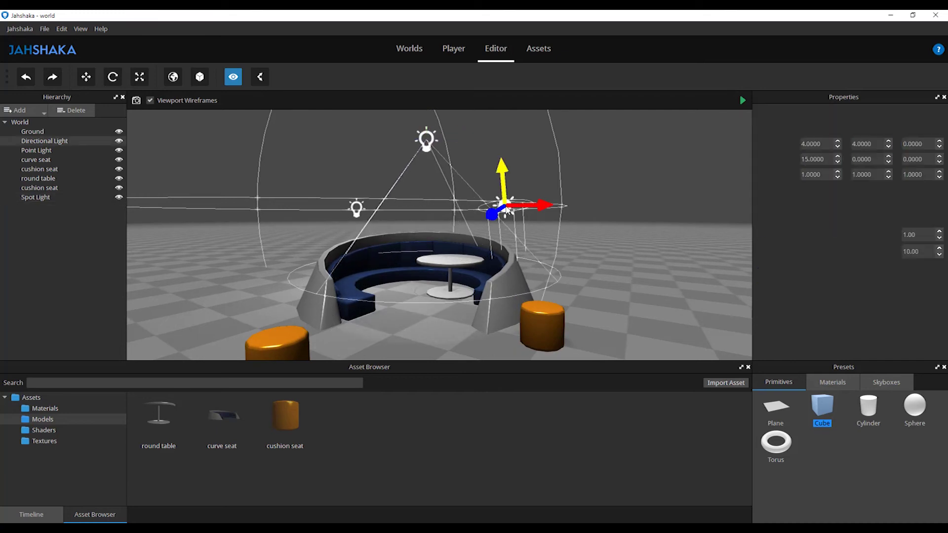
click(112, 77)
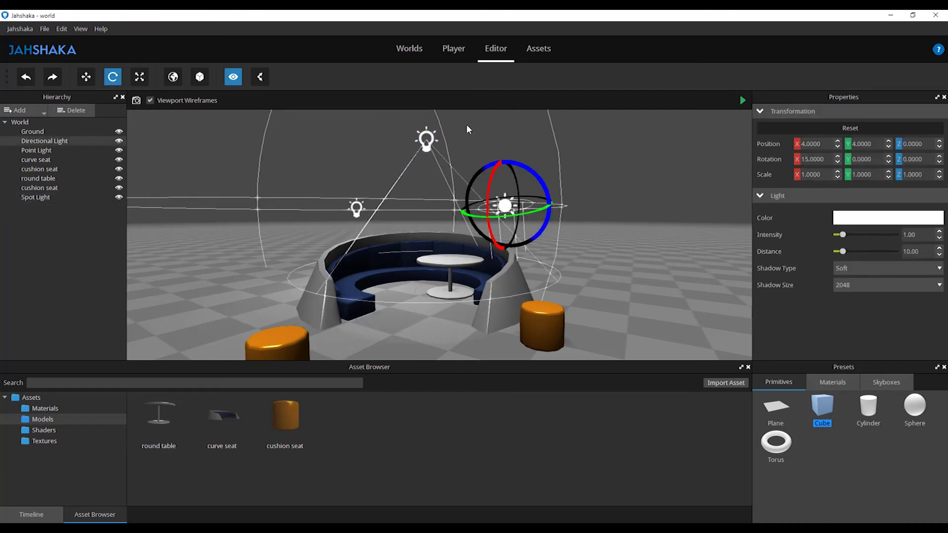
mouse_move(494, 178)
mouse_down()
mouse_move(488, 207)
mouse_move(529, 194)
mouse_move(514, 184)
mouse_move(508, 197)
mouse_move(475, 207)
mouse_up()
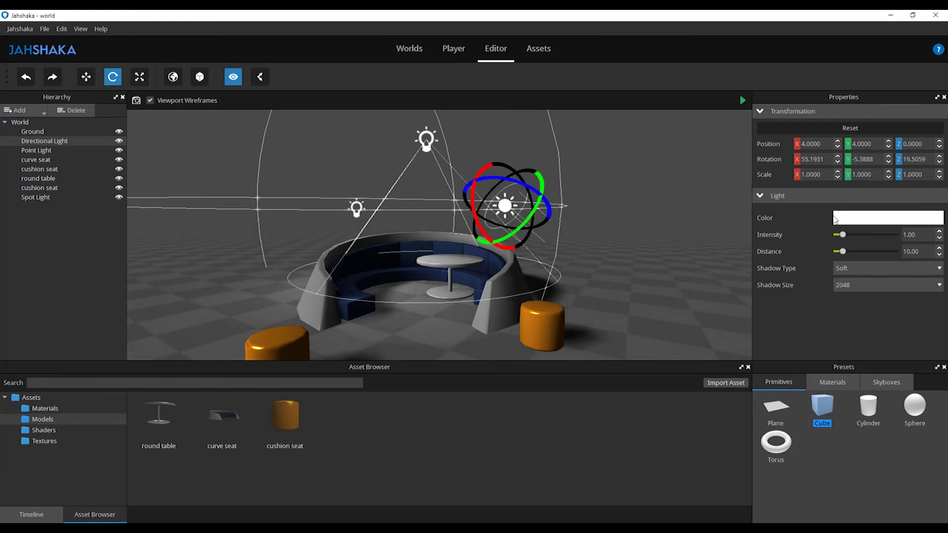
drag(843, 234, 846, 236)
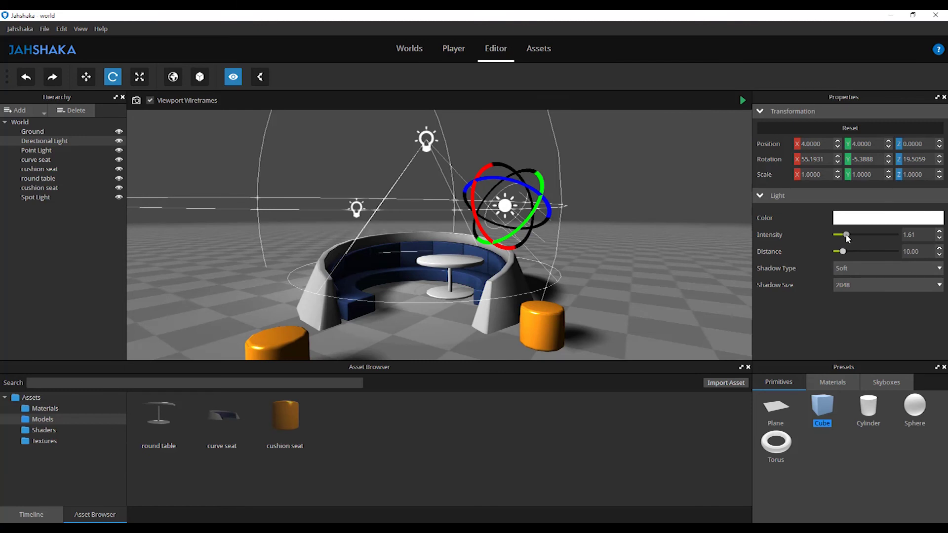
- Set the spot light's distance to 11.00, cutoff to 38.16, softness to about 86.94 and intensity to 4.58
click(427, 133)
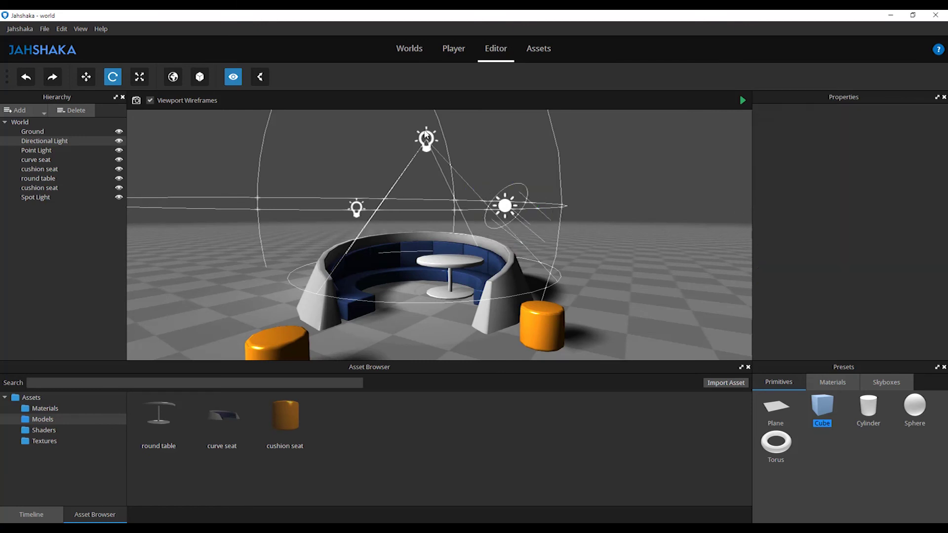
click(86, 77)
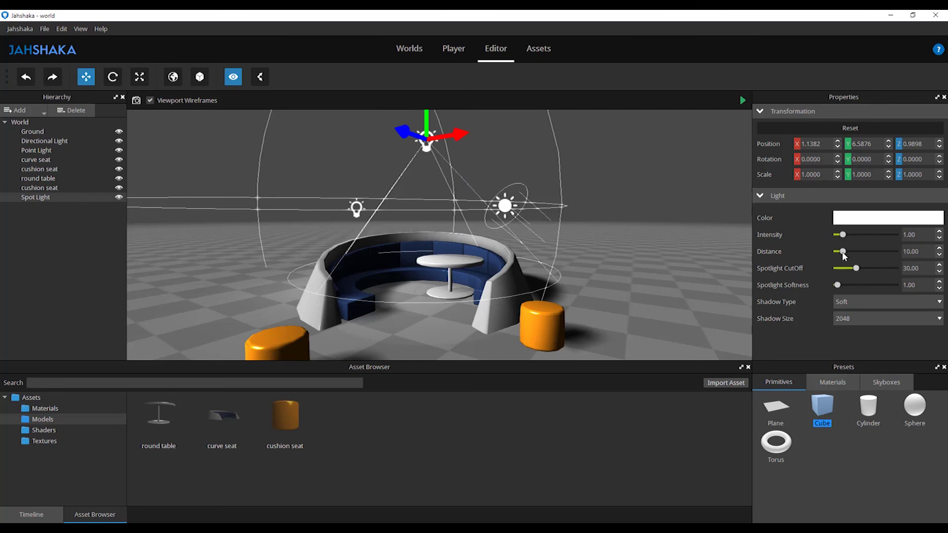
drag(843, 251, 862, 269)
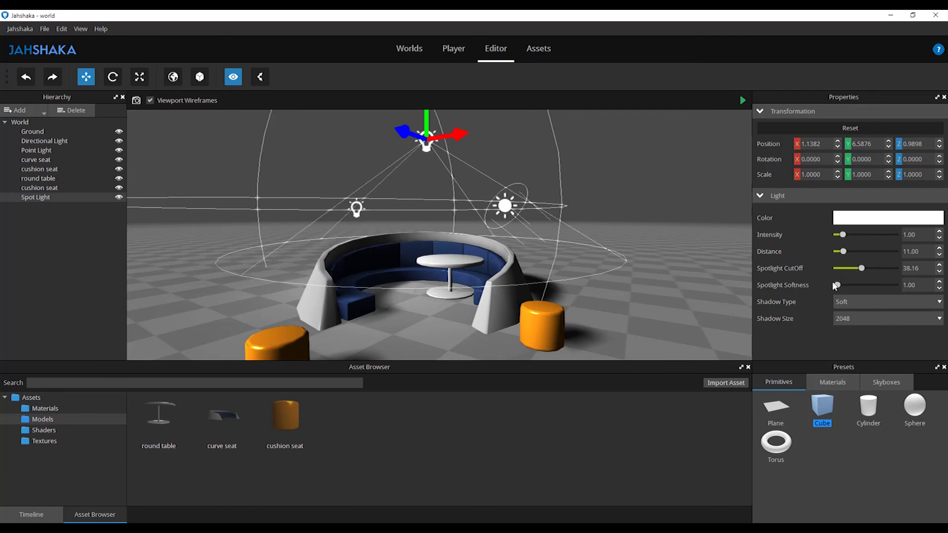
drag(838, 287, 892, 285)
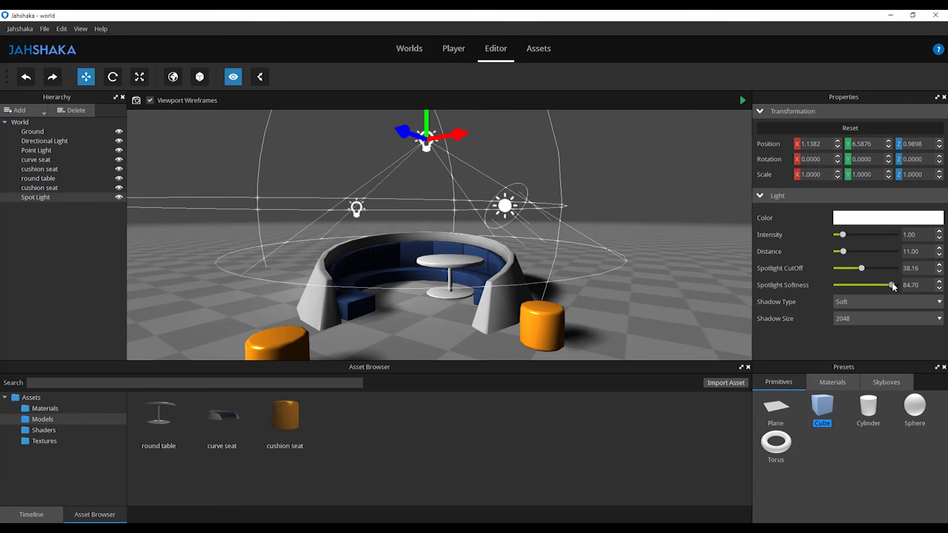
drag(843, 235, 868, 237)
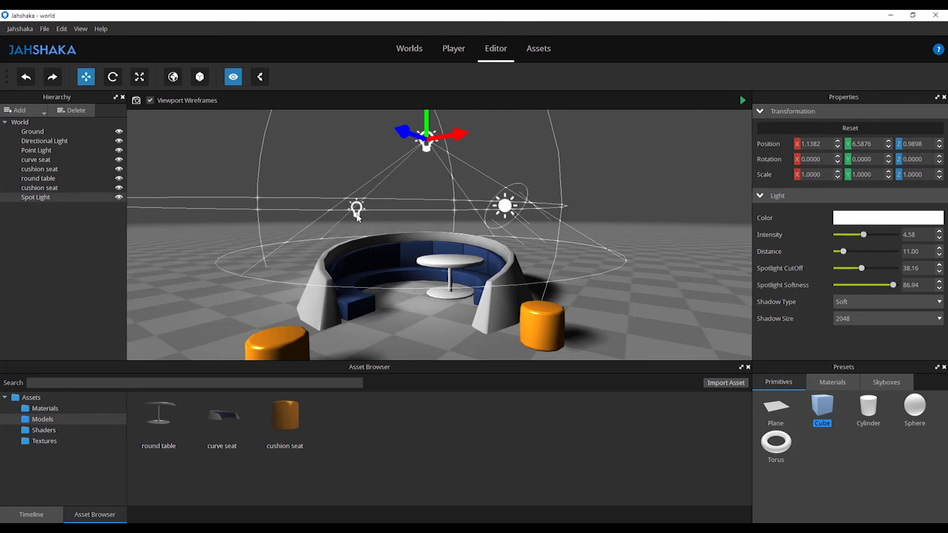
- Move the point light above the curve seat's outer side, to about X -6.33, Y 5.55, Z 0
click(356, 208)
drag(365, 206, 333, 183)
drag(356, 179, 349, 179)
- Color the point light bright blue (#25baff) and set its intensity to 3.22 and distance to about 13.60
click(854, 221)
click(511, 194)
click(515, 190)
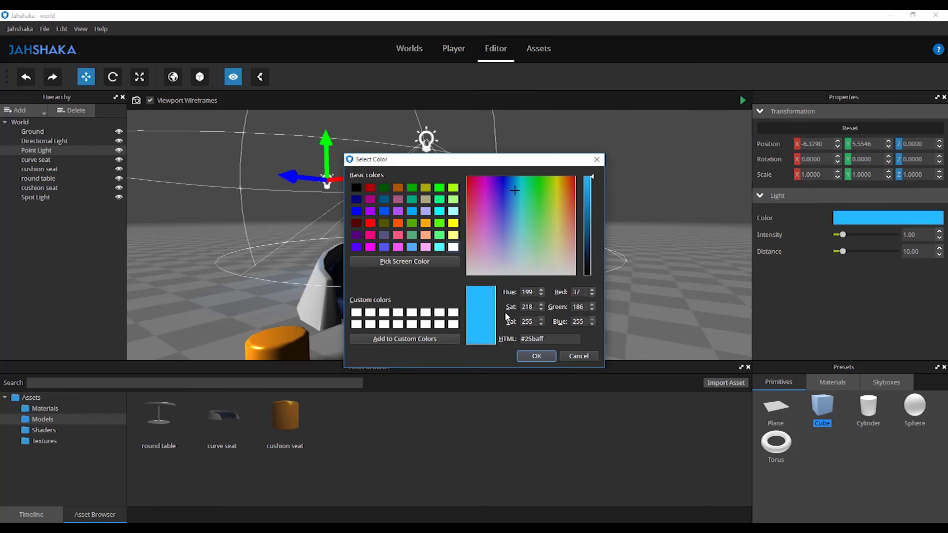
click(539, 356)
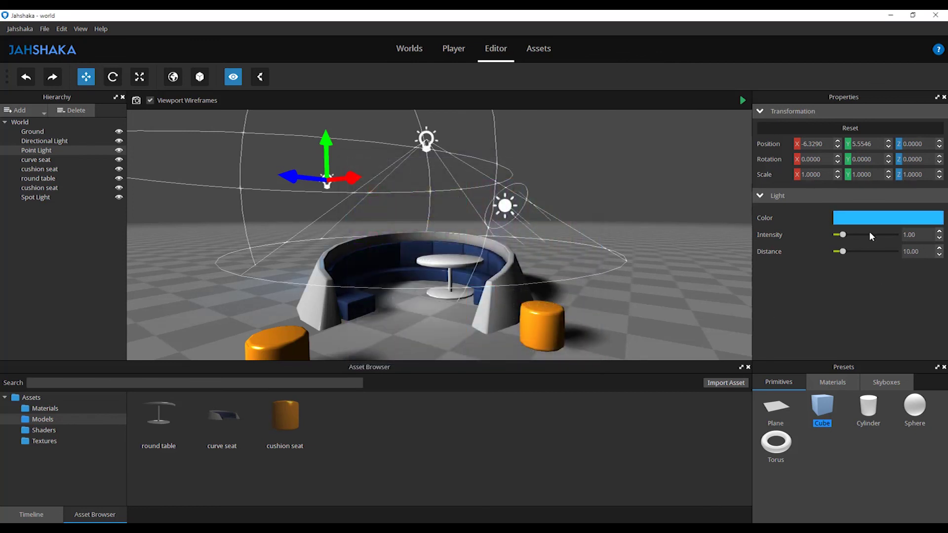
mouse_move(842, 236)
mouse_down()
mouse_move(858, 236)
mouse_move(843, 250)
mouse_up()
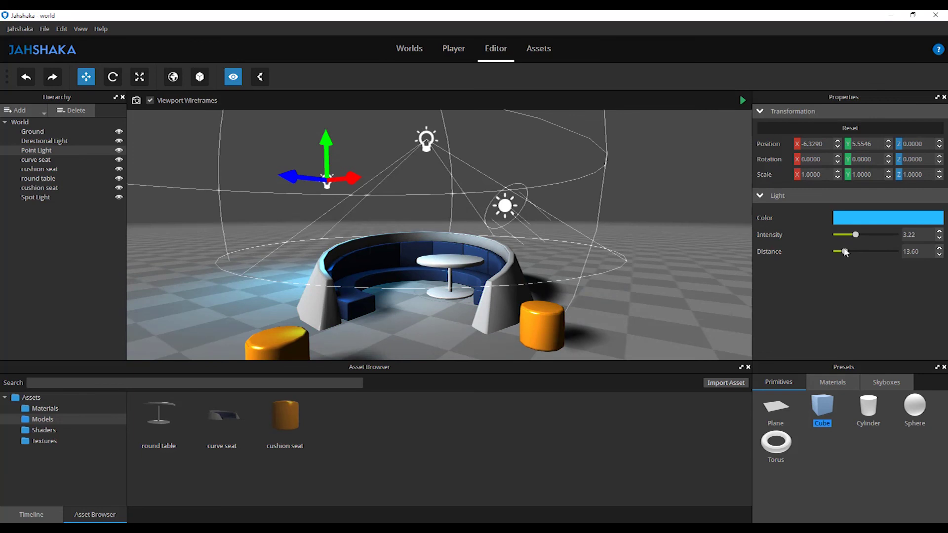
click(526, 146)
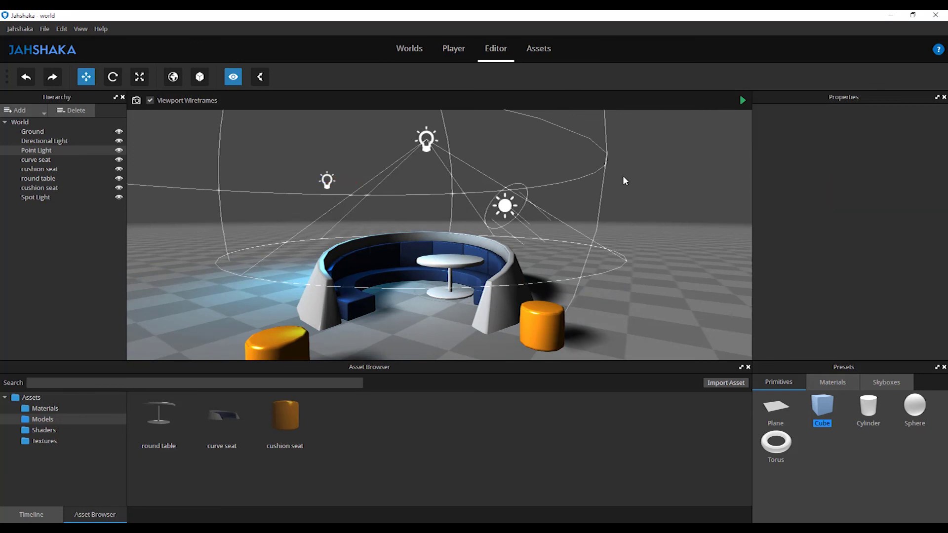